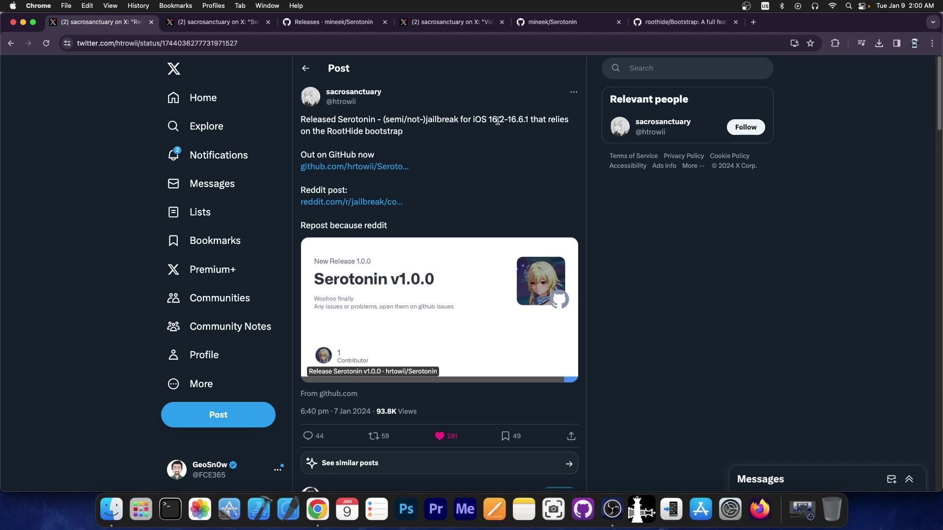
# Step: Open the Serotonin v1.1.0 announcement post and highlight its supported range, iOS 16.0–16.1
pyautogui.click(240, 27)
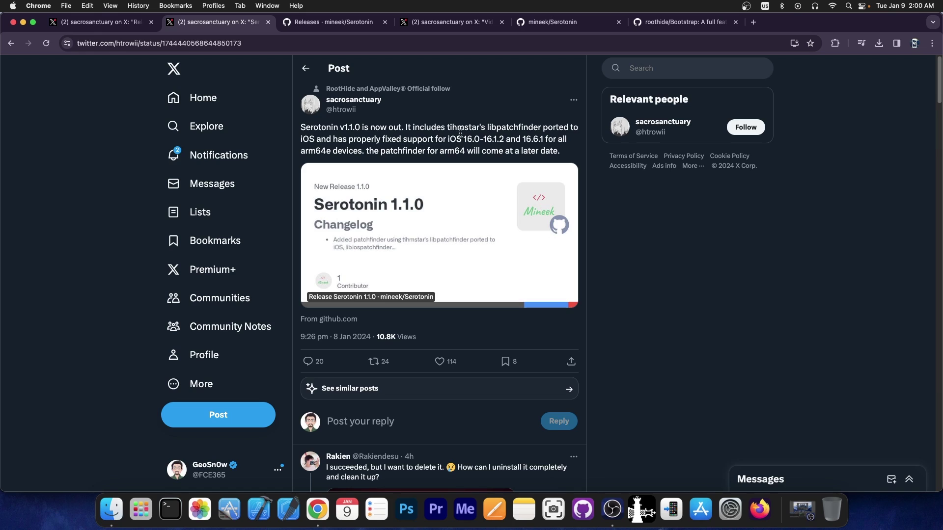
pyautogui.moveTo(447, 139); pyautogui.dragTo(500, 137)
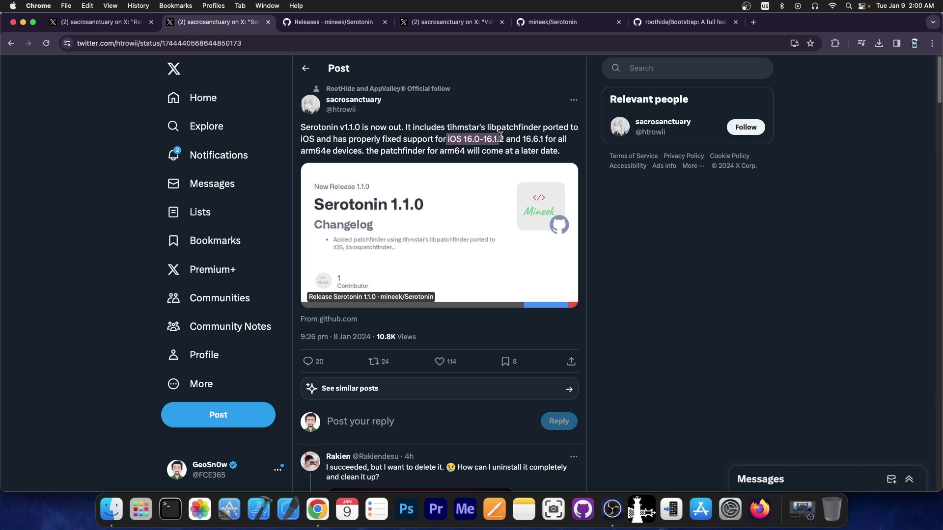
# Step: Compare the Serotonin releases page with the RootHide Bootstrap repository, ending on the Bootstrap tab
pyautogui.click(343, 28)
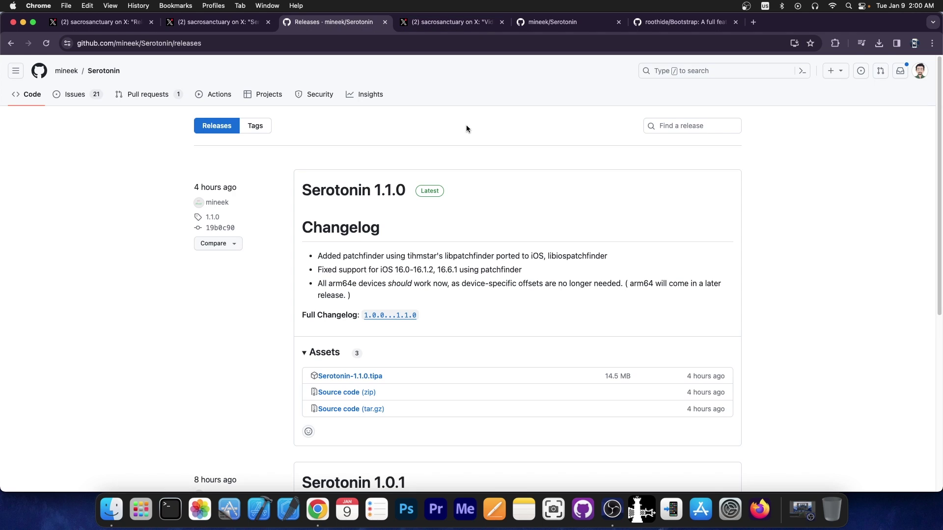
pyautogui.click(668, 29)
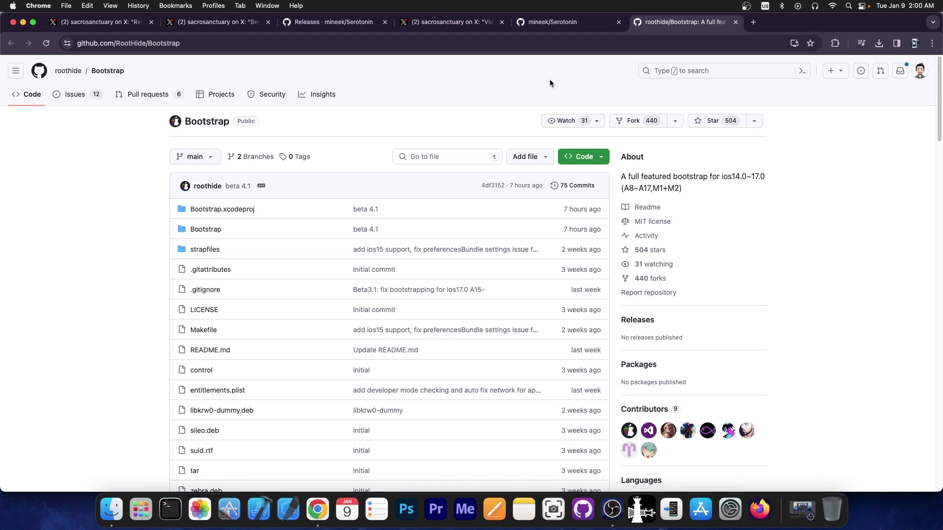
pyautogui.scroll(-5, 407, 158)
pyautogui.scroll(-2, 407, 157)
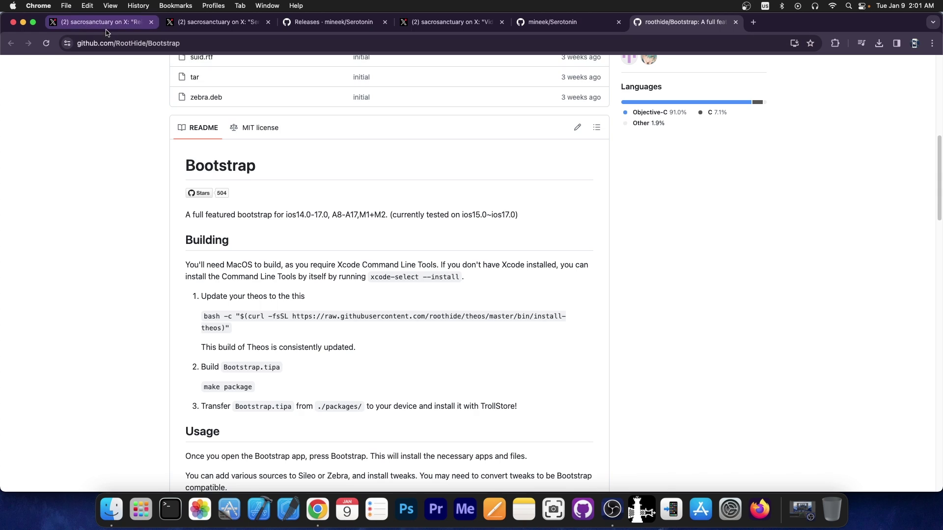
pyautogui.click(292, 24)
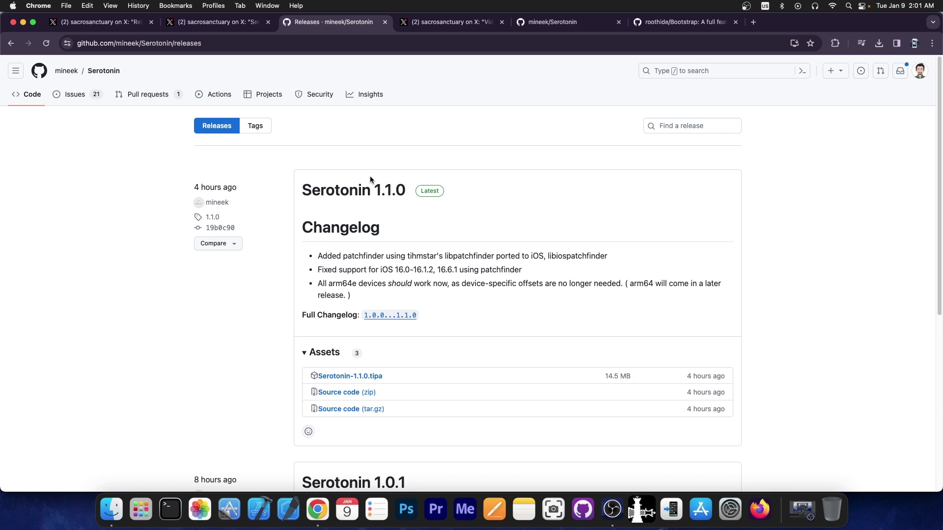
pyautogui.press('super+9')
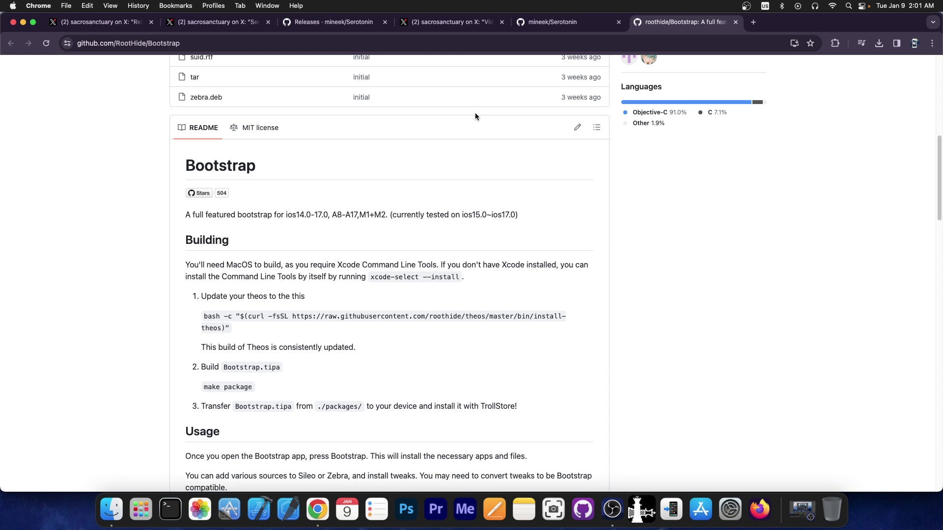
# Step: Highlight the 'Bootstrap from RootHide' and 'ElleKit from Sileo' install steps, then go to the X video post
pyautogui.click(309, 23)
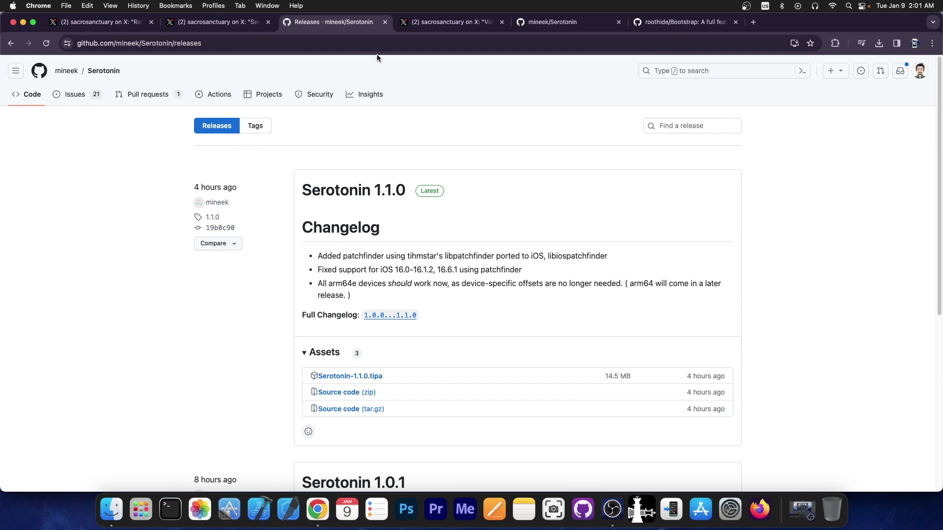
pyautogui.click(548, 23)
pyautogui.scroll(-10, 369, 163)
pyautogui.scroll(-3, 369, 162)
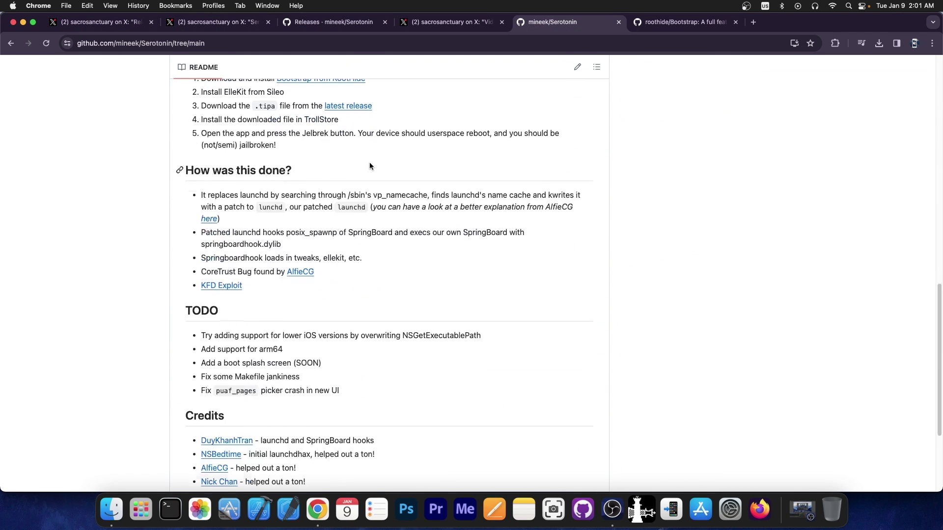
pyautogui.scroll(2, 370, 163)
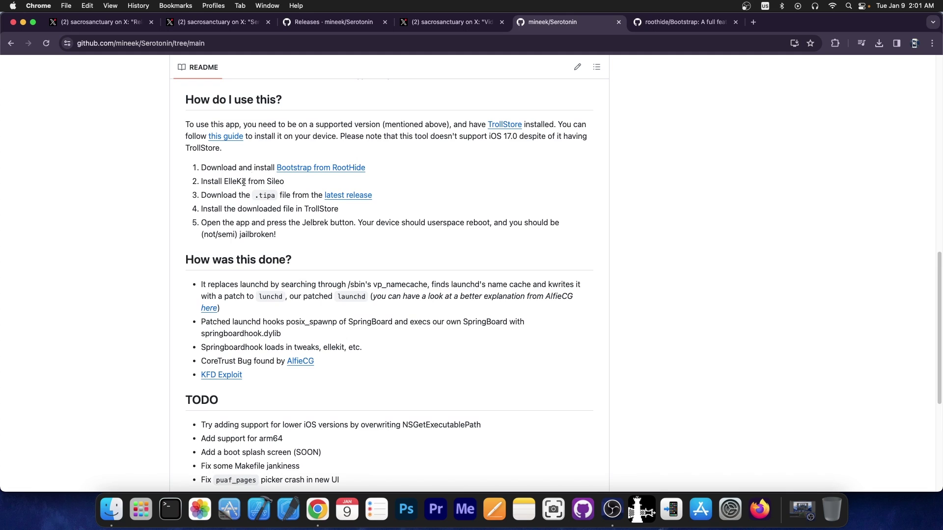
pyautogui.moveTo(371, 167); pyautogui.dragTo(275, 167)
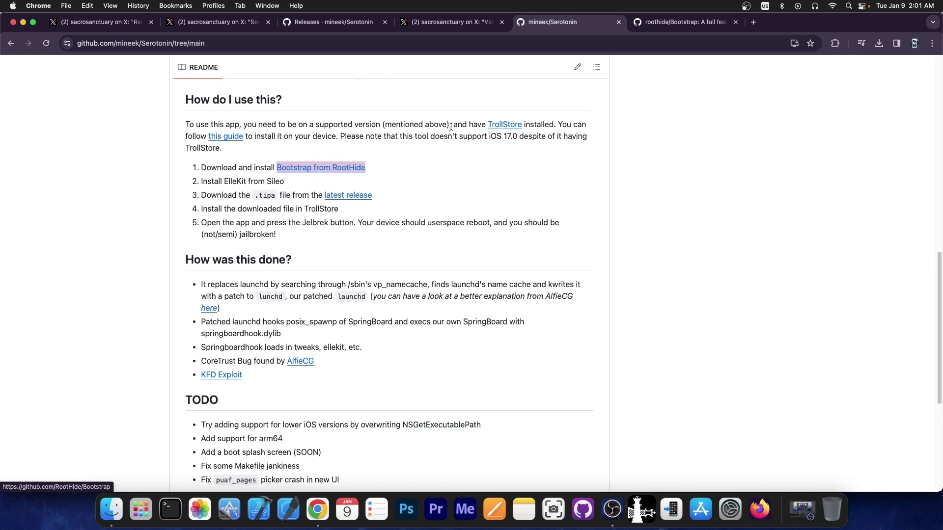
pyautogui.moveTo(223, 182); pyautogui.dragTo(286, 181)
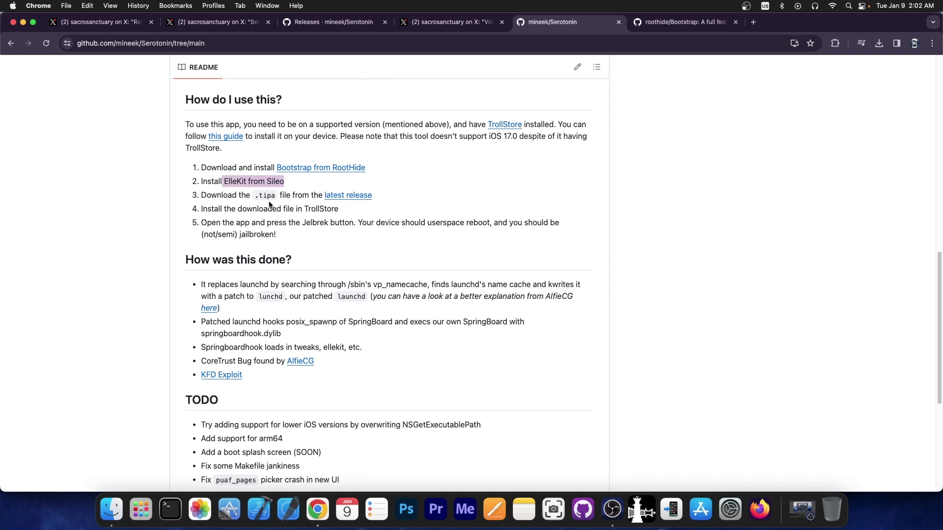
pyautogui.scroll(5, 295, 208)
pyautogui.scroll(2, 515, 210)
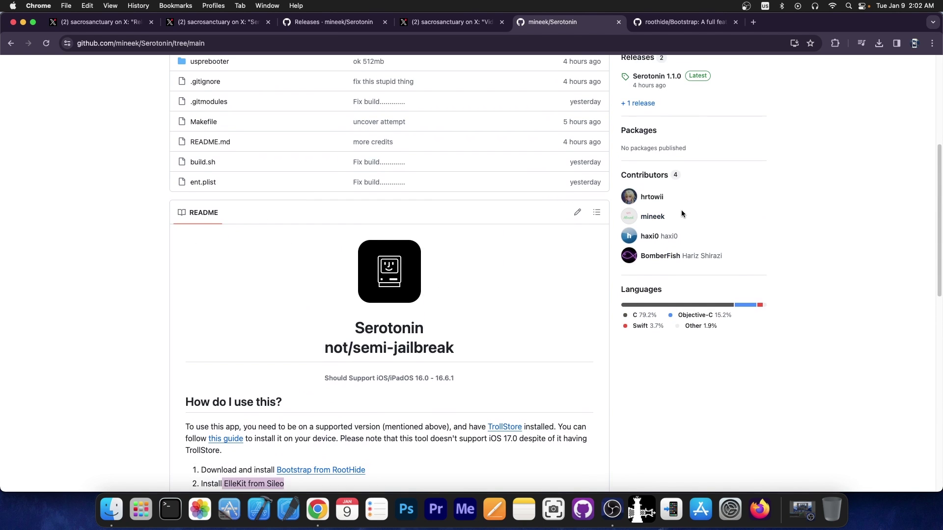
pyautogui.scroll(4, 681, 210)
pyautogui.scroll(-2, 609, 213)
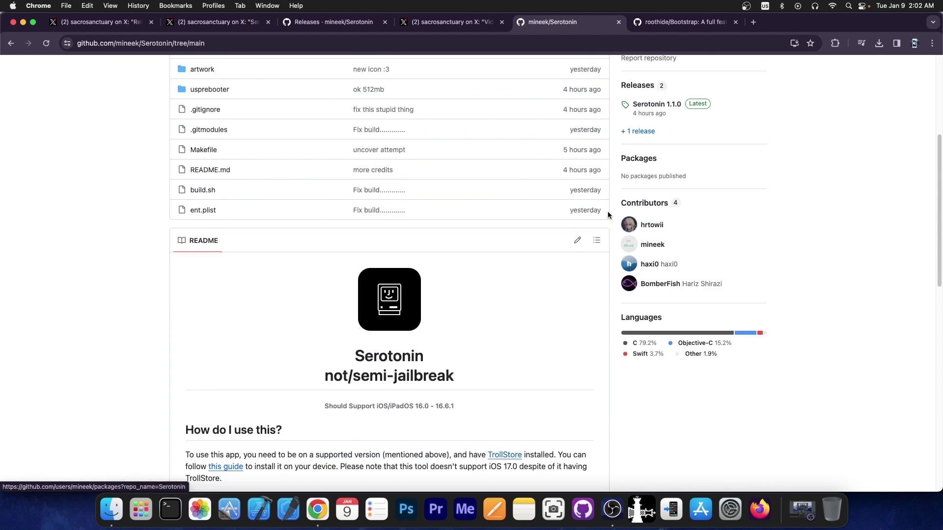
pyautogui.scroll(-9, 253, 200)
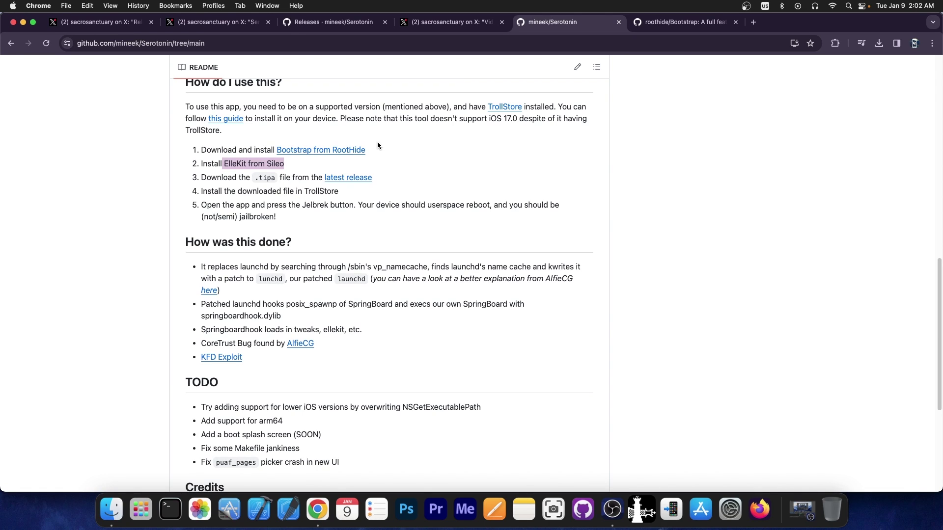
pyautogui.click(455, 23)
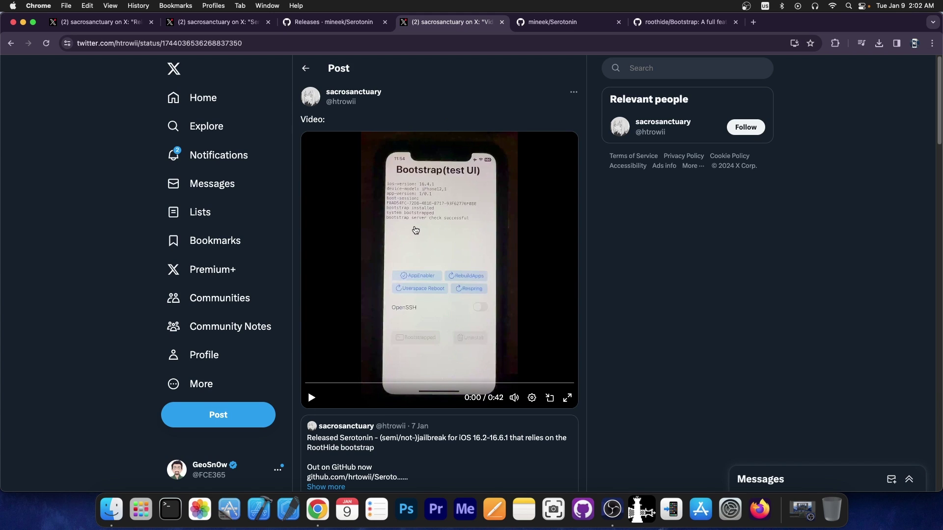
# Step: Play the jailbreak demo video, pause it at 0:08, and return to the Serotonin repository
pyautogui.click(415, 230)
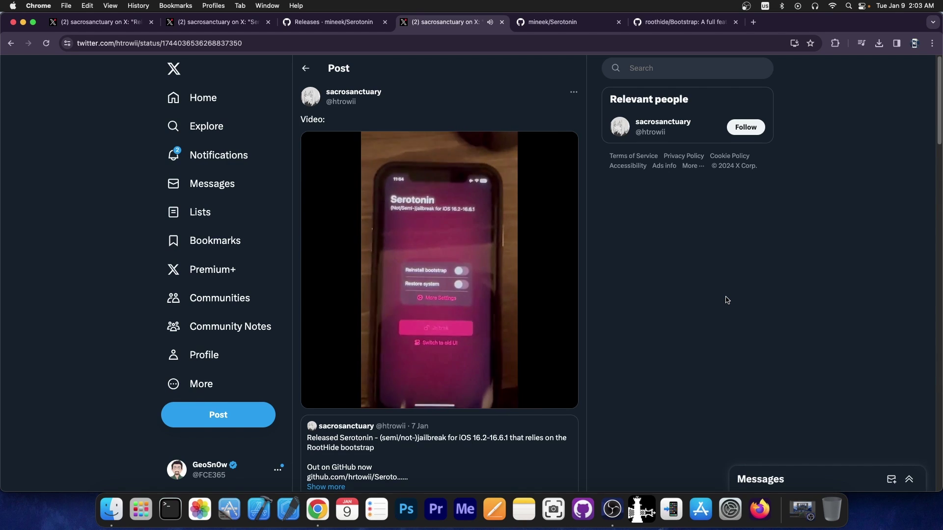
pyautogui.click(544, 251)
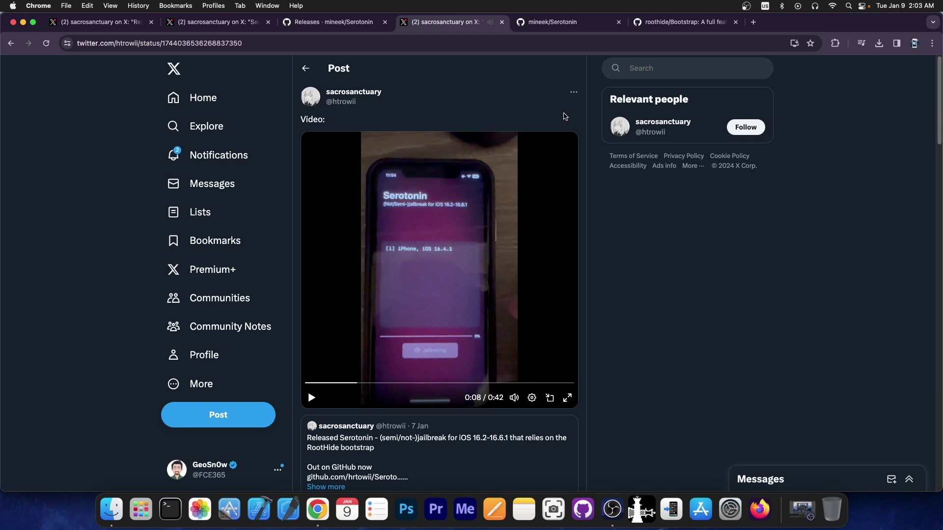
pyautogui.click(552, 21)
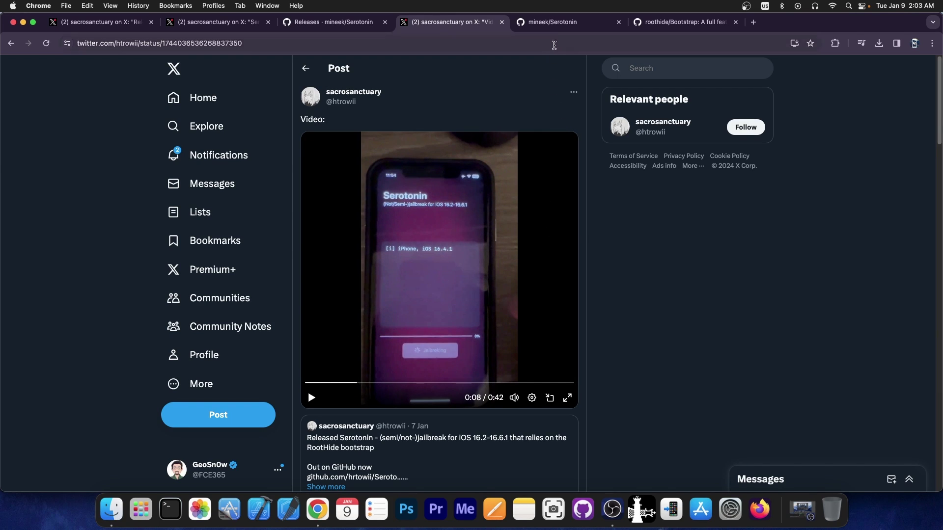
pyautogui.scroll(5, 461, 155)
pyautogui.scroll(5, 629, 216)
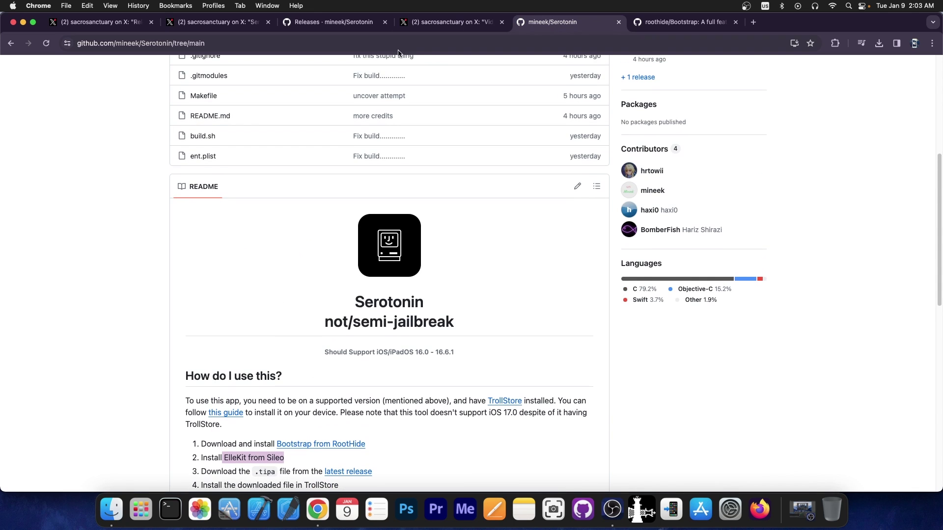
pyautogui.scroll(3, 629, 216)
# Step: Open the Serotonin 1.1.0 release with its Serotonin-1.1.0.tipa asset, check the README, and minimize Chrome
pyautogui.click(334, 21)
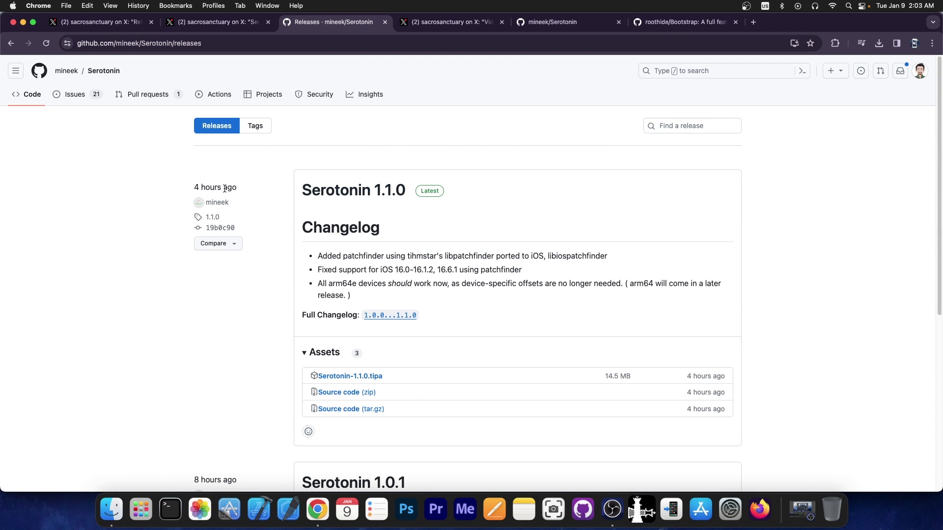
pyautogui.scroll(-5, 347, 203)
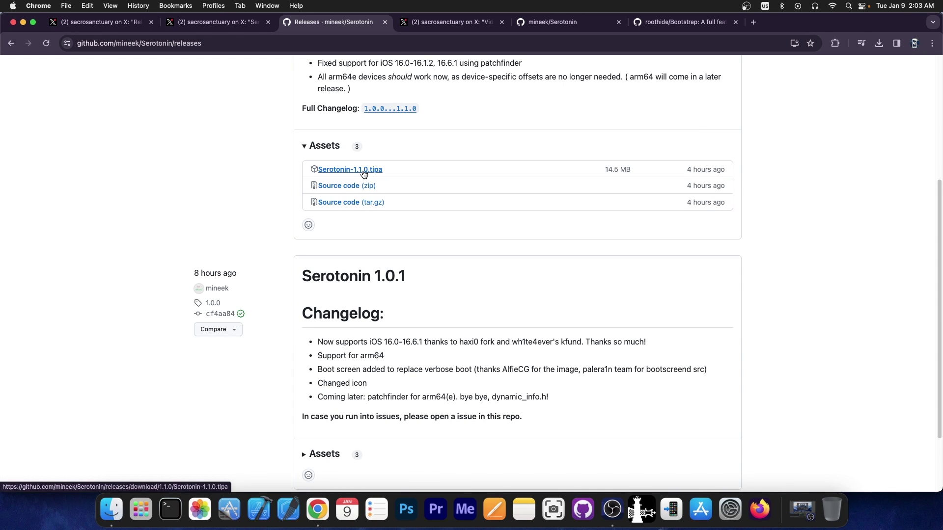
pyautogui.click(10, 43)
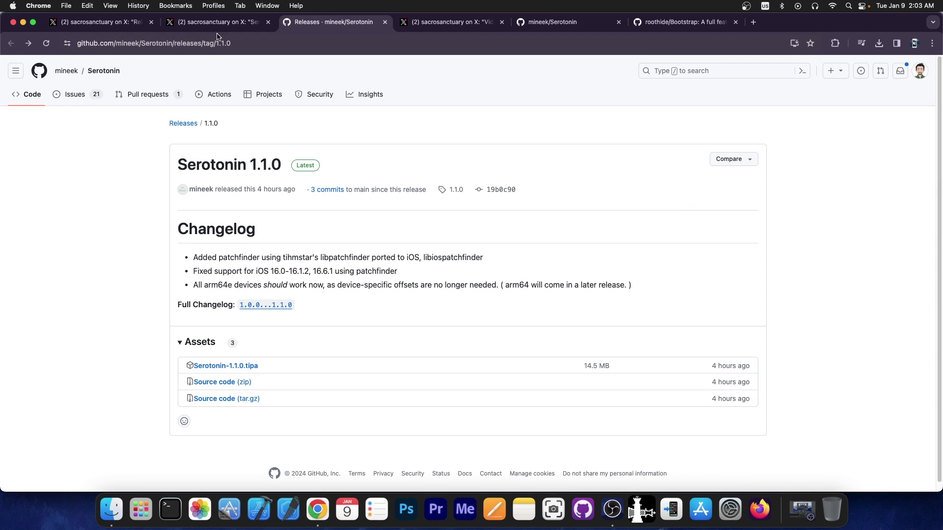
pyautogui.hotkey('ctrl', 'Tab')
pyautogui.hotkey('ctrl', 'Tab')
pyautogui.scroll(-4, 362, 183)
pyautogui.scroll(5, 362, 183)
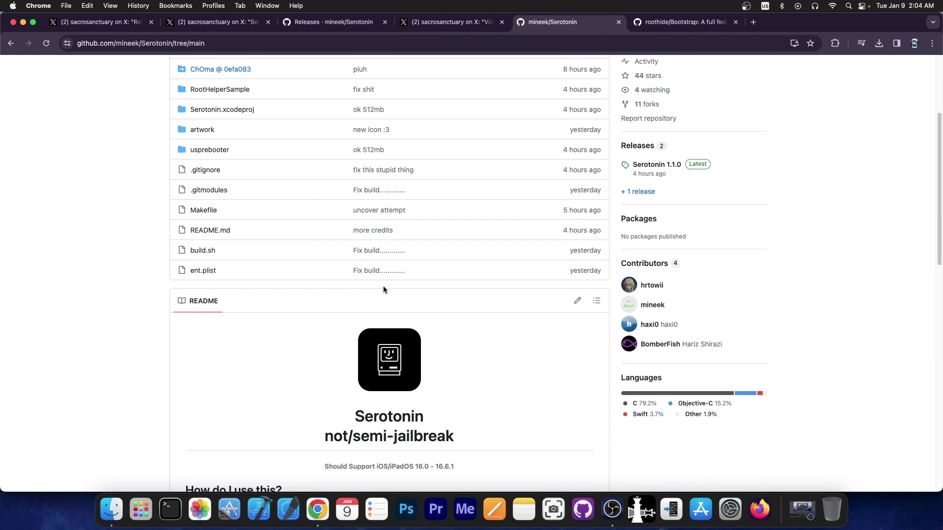
pyautogui.scroll(-4, 383, 290)
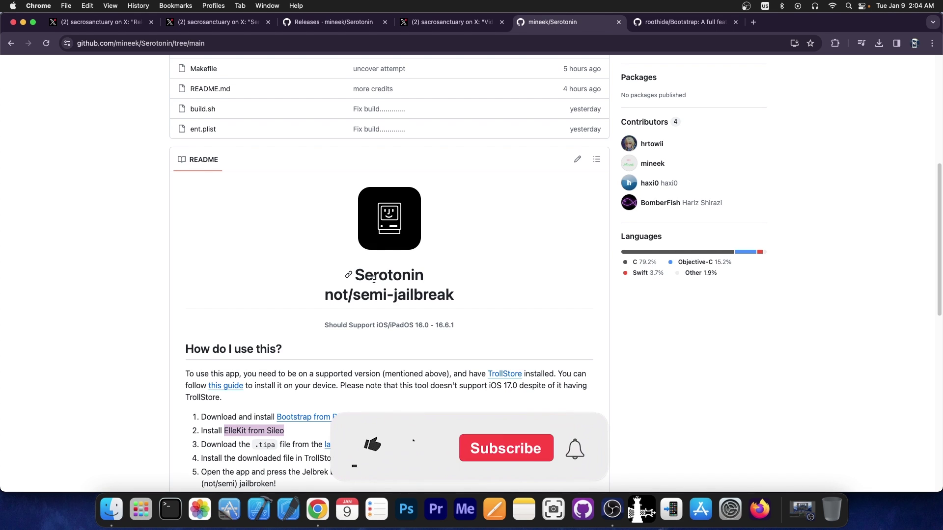
pyautogui.click(24, 22)
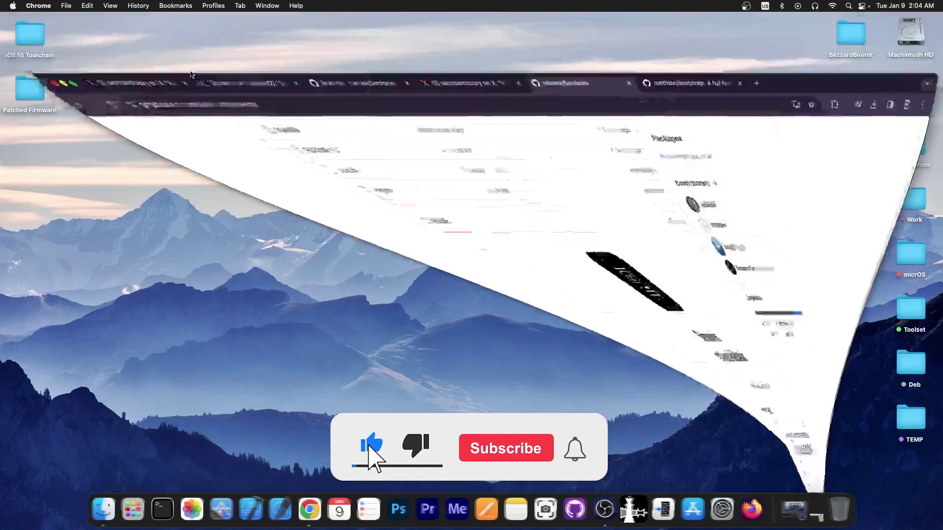